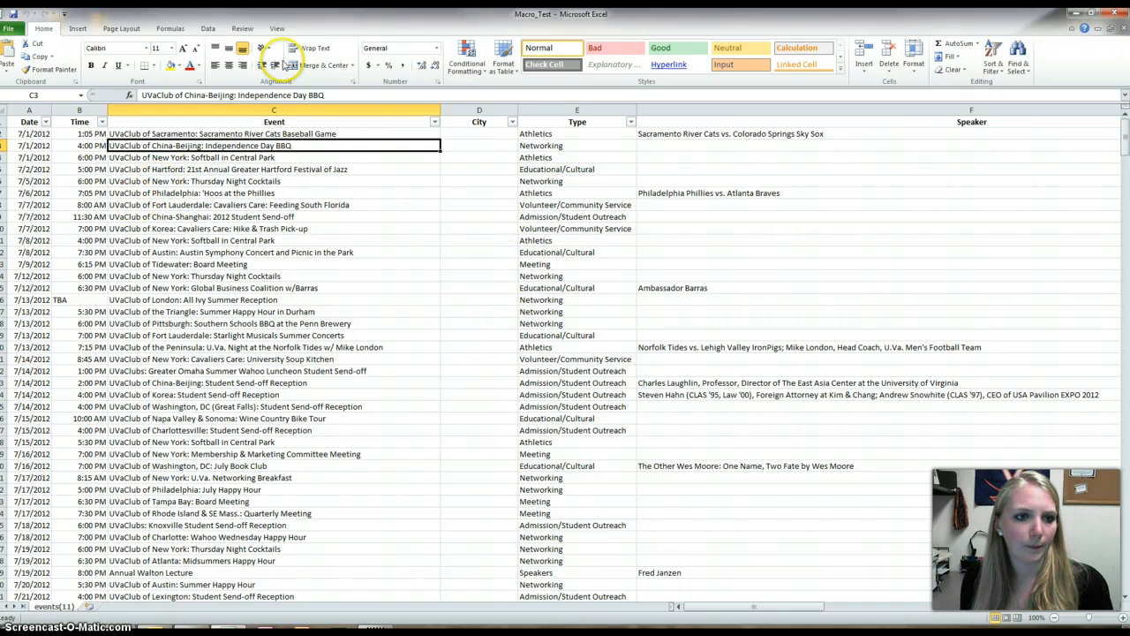
Step: Start recording a macro named Test_Macro with shortcut Ctrl+Shift+R, stored in the Personal Macro Workbook
click(276, 30)
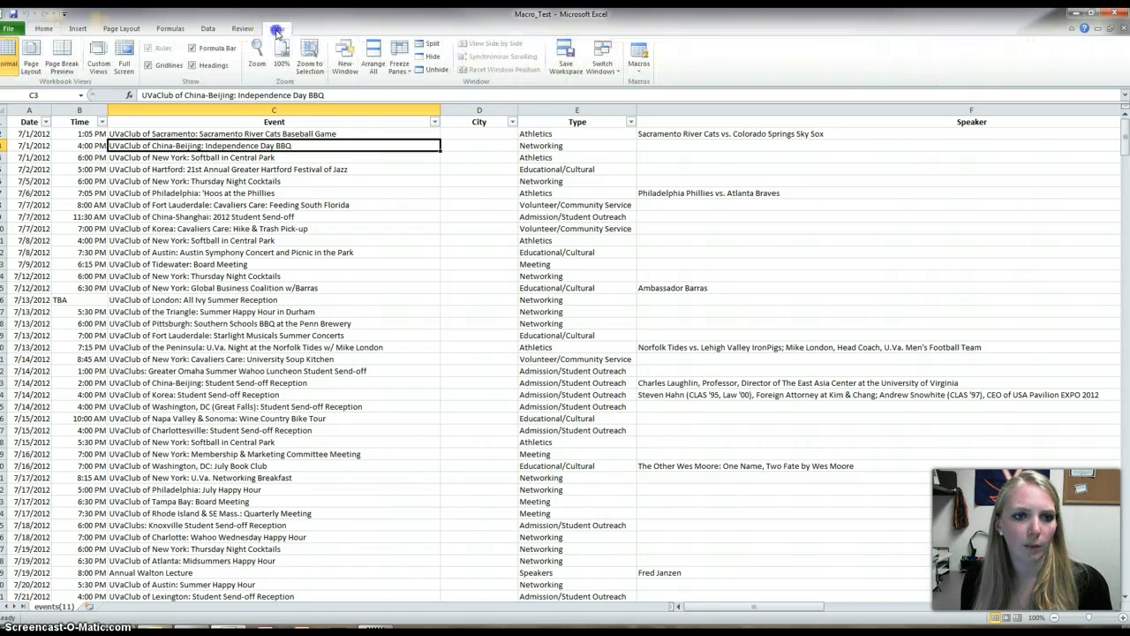
click(642, 66)
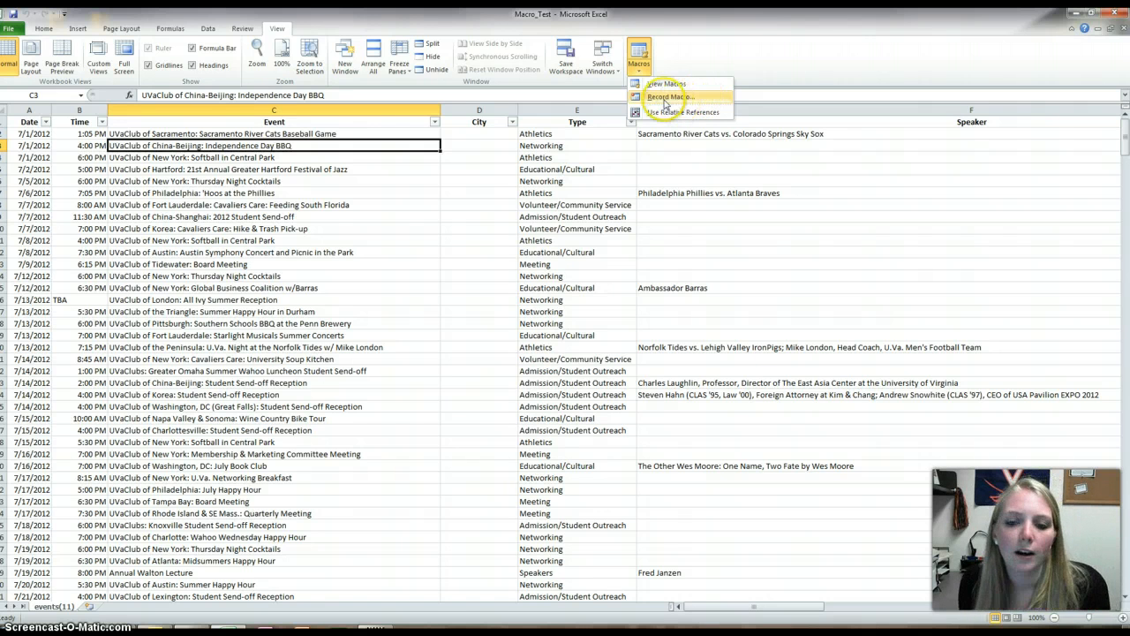
click(667, 97)
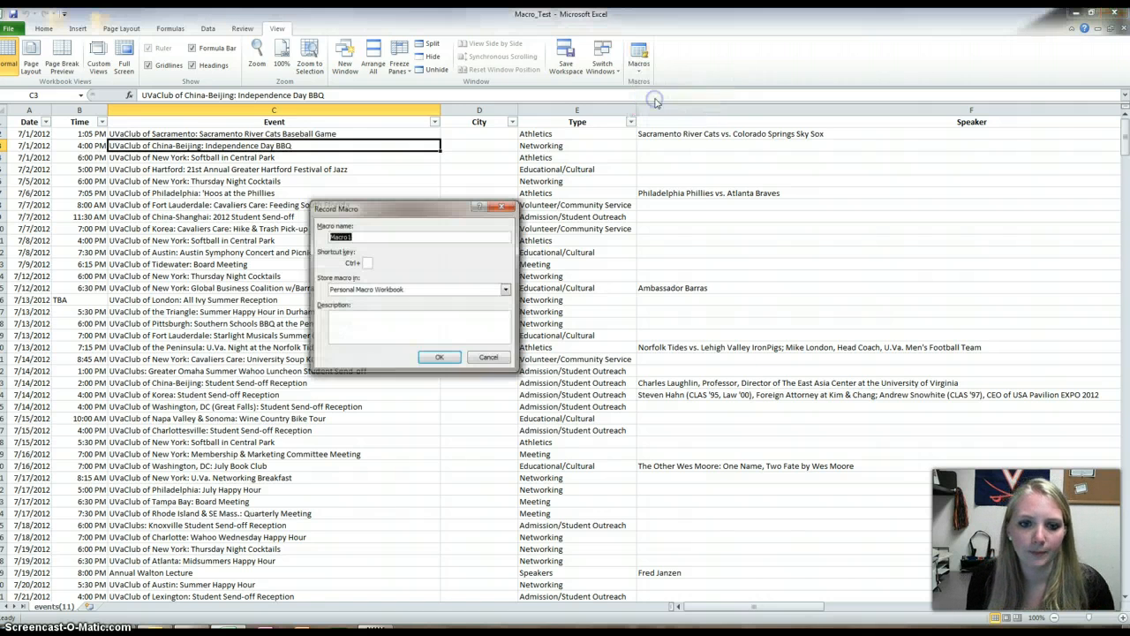
text(Test_)
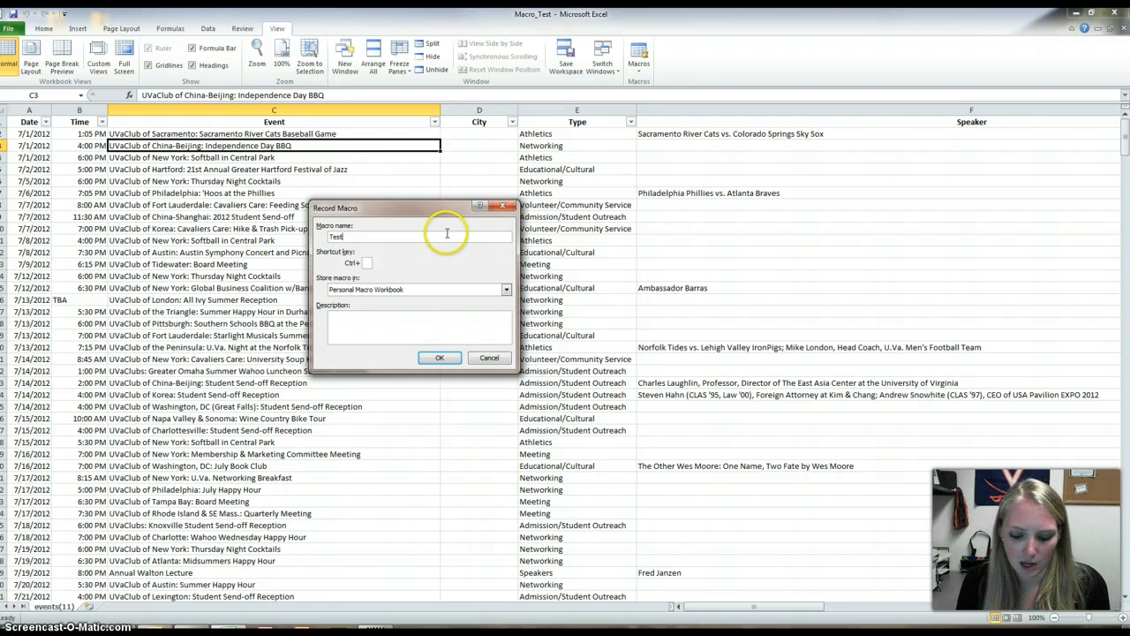
text(Macro)
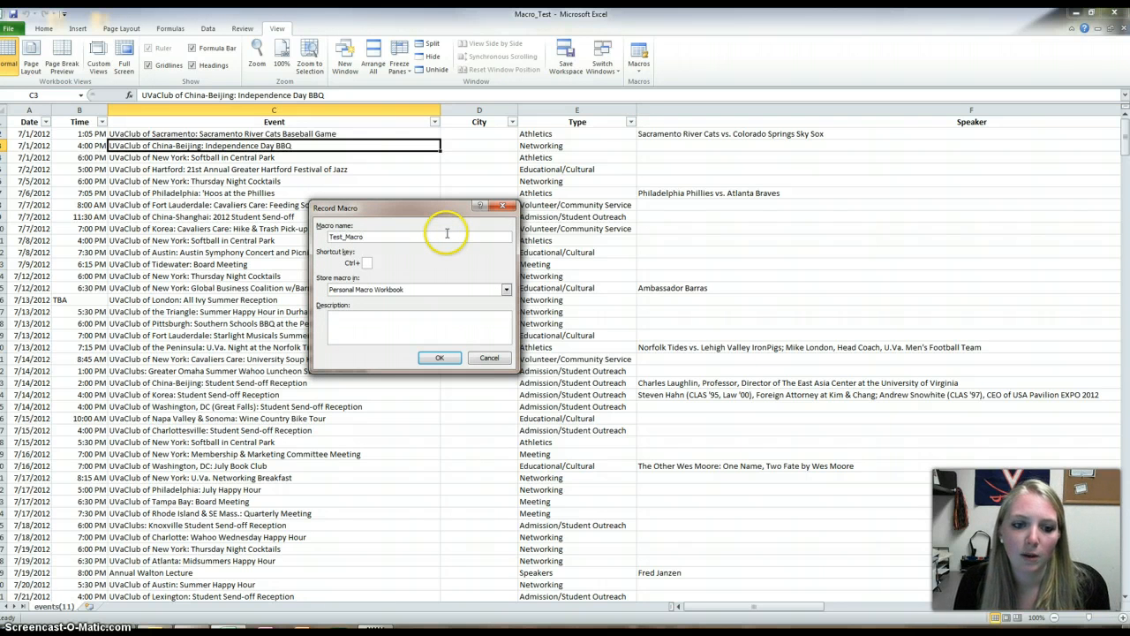
key(Tab)
key(shift+r)
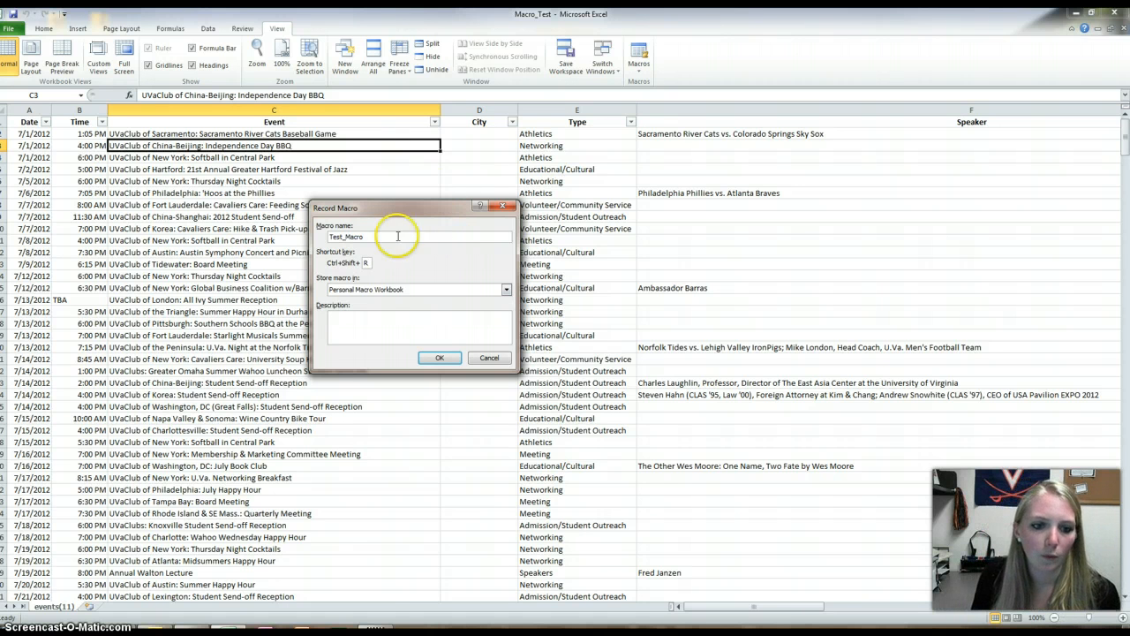
click(353, 289)
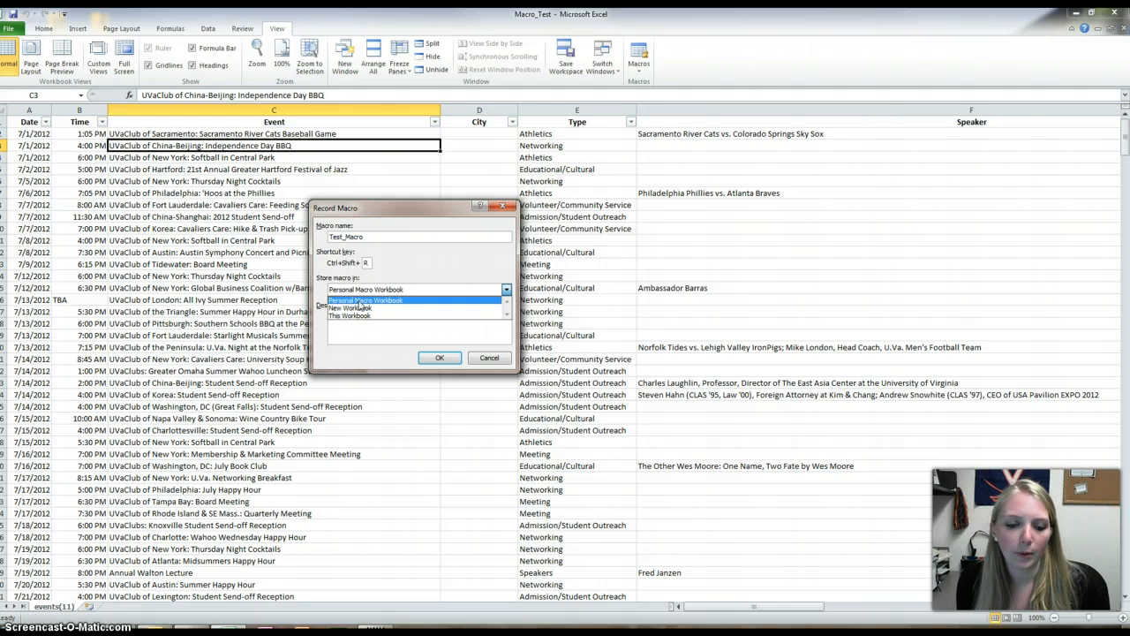
click(360, 302)
click(440, 358)
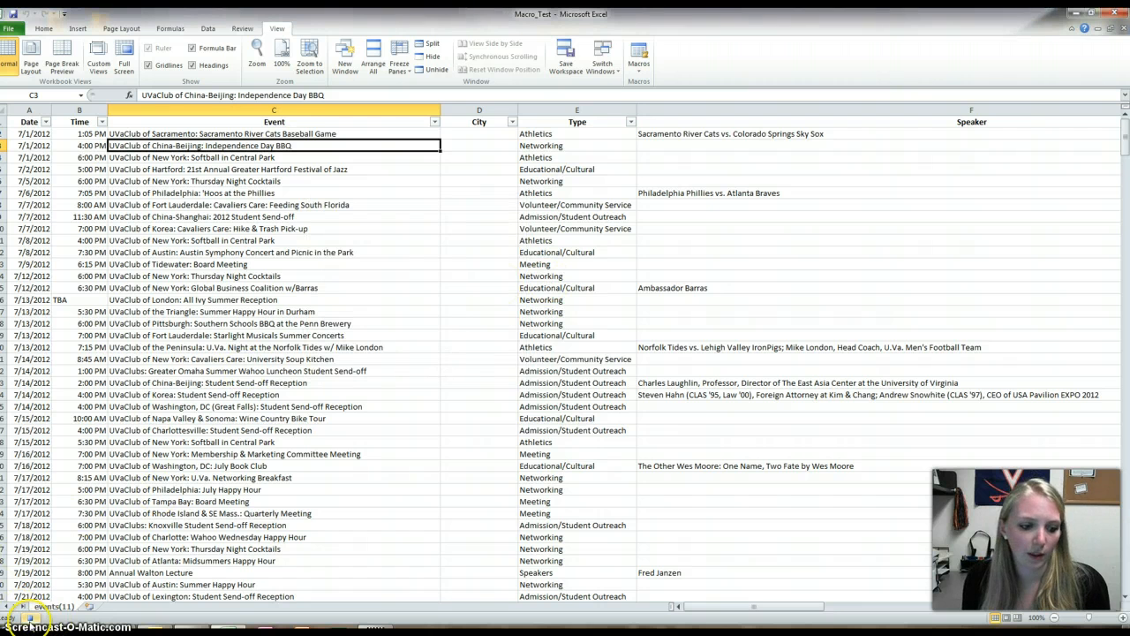
Step: Narrow the Event, City and Type columns together to the same small width
click(31, 618)
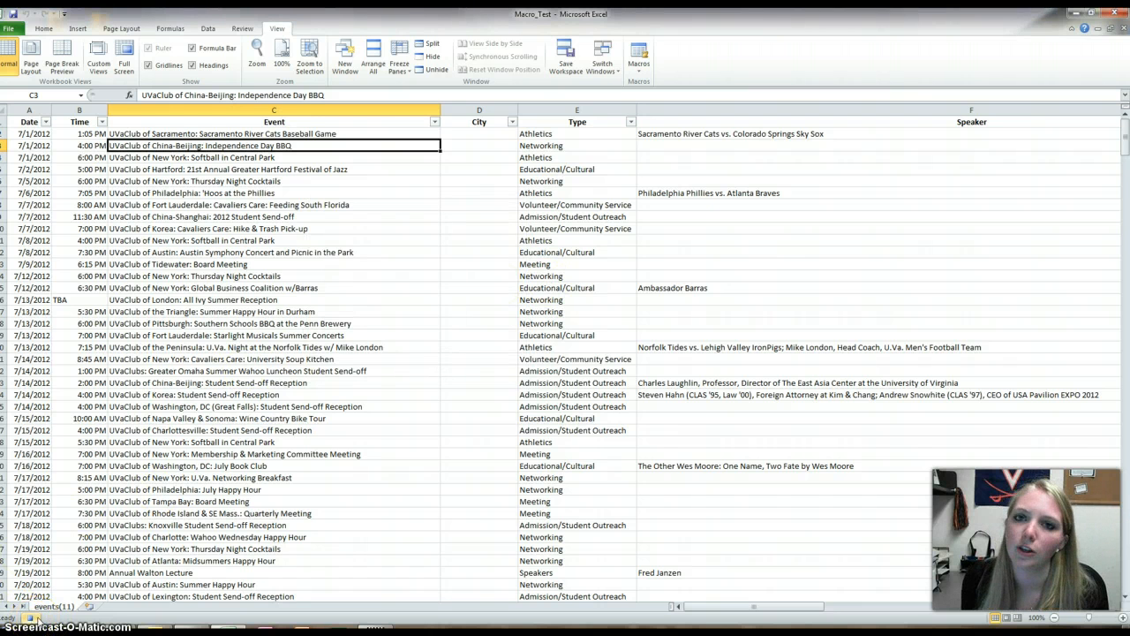
click(225, 335)
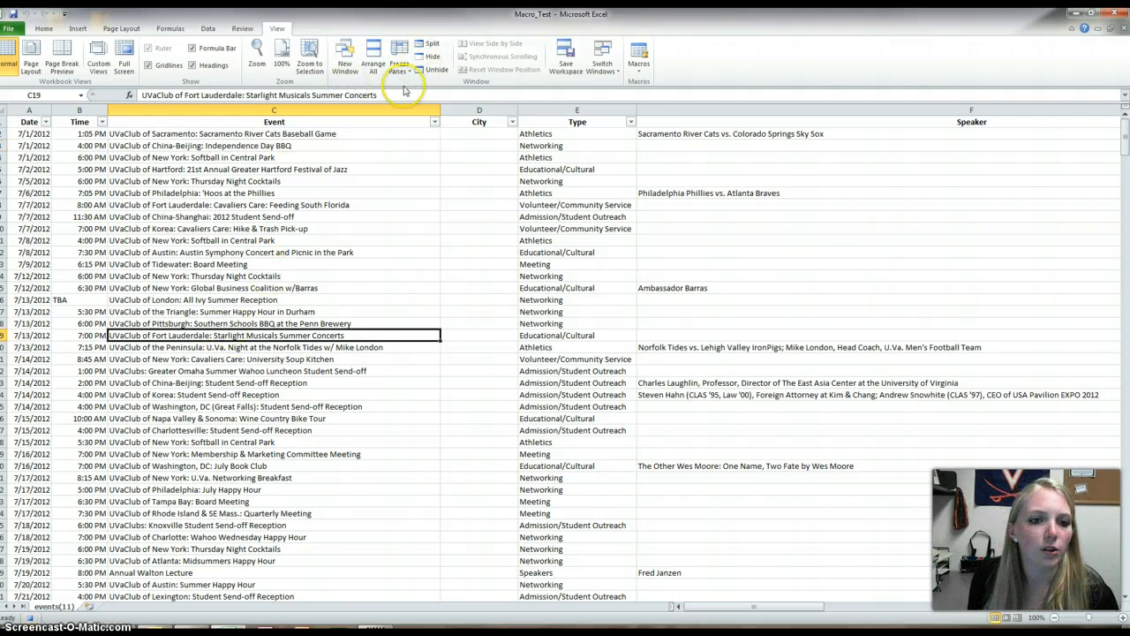
drag(281, 110, 461, 121)
click(383, 159)
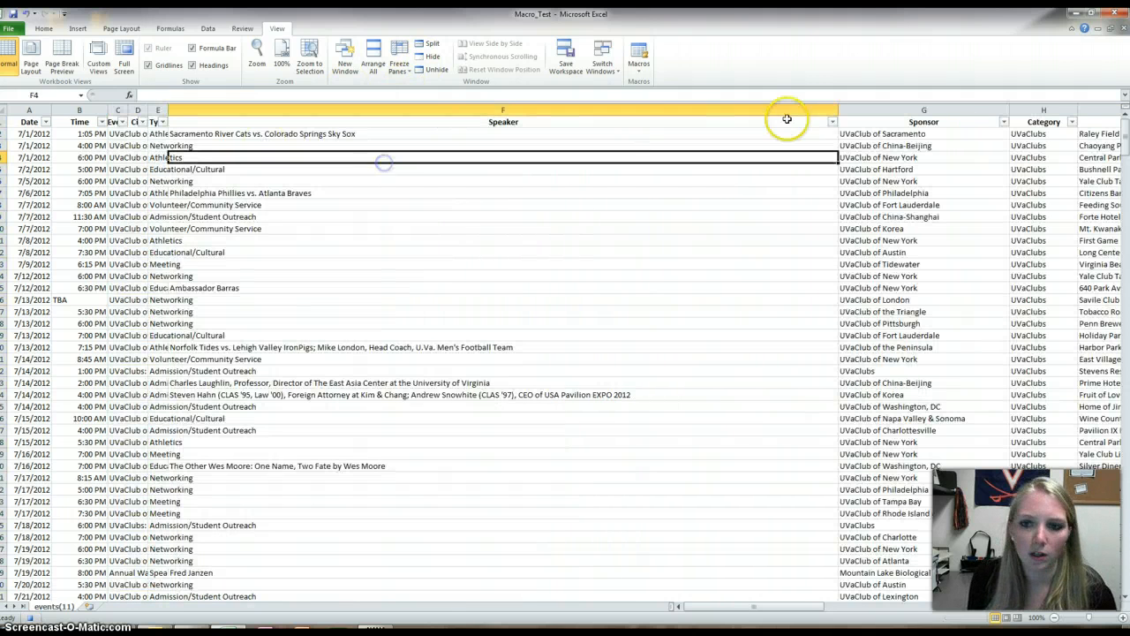
Step: Change the font colour of the entire Speaker column to light green
click(833, 107)
click(43, 28)
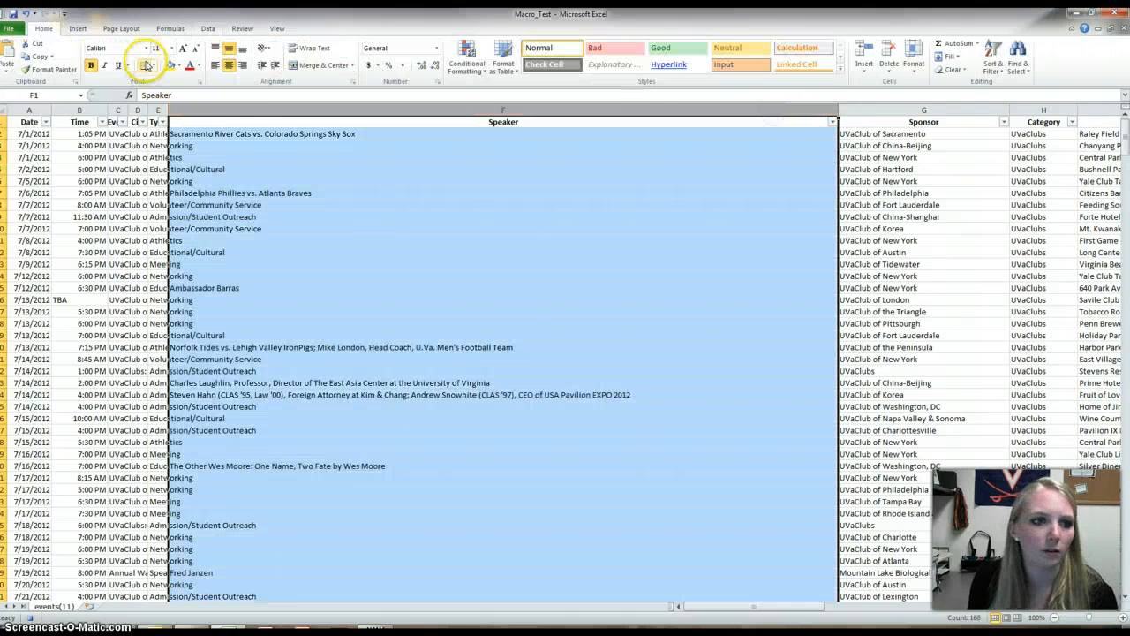
click(201, 69)
click(243, 165)
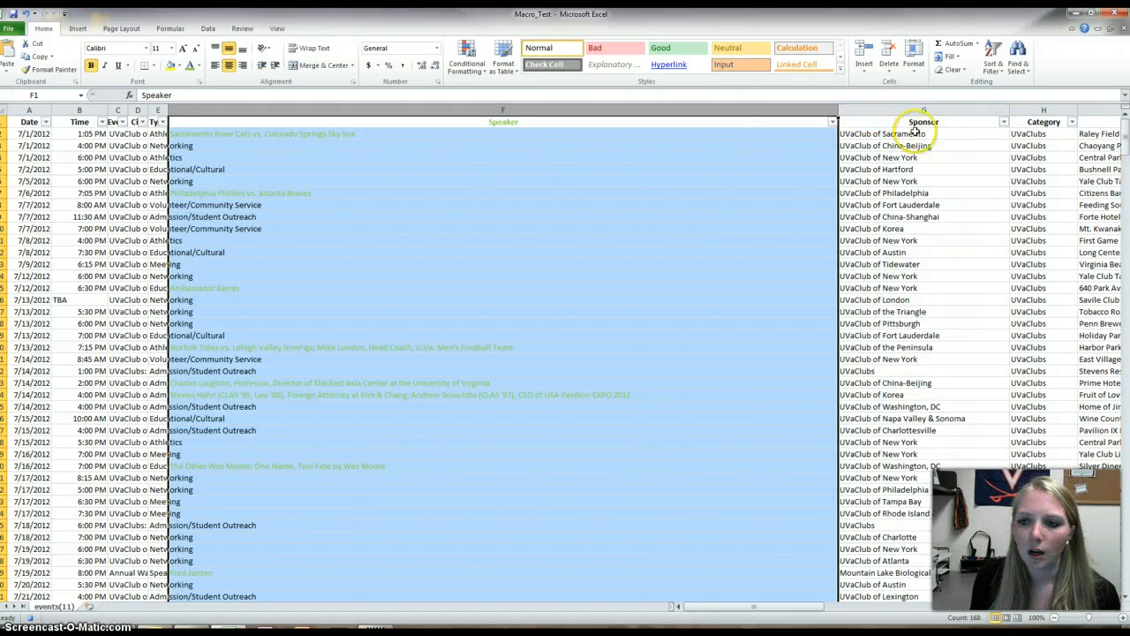
Step: Fill the Sponsor and Category columns and the adjacent columns after them with yellow
click(1006, 108)
drag(1015, 108, 1104, 108)
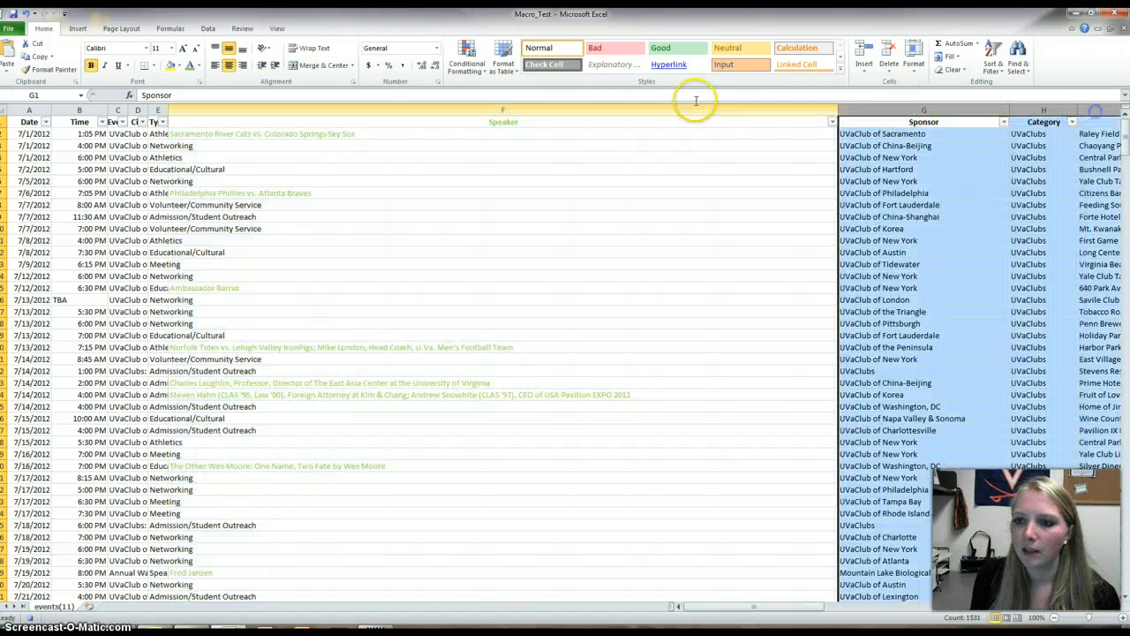
click(171, 65)
click(571, 228)
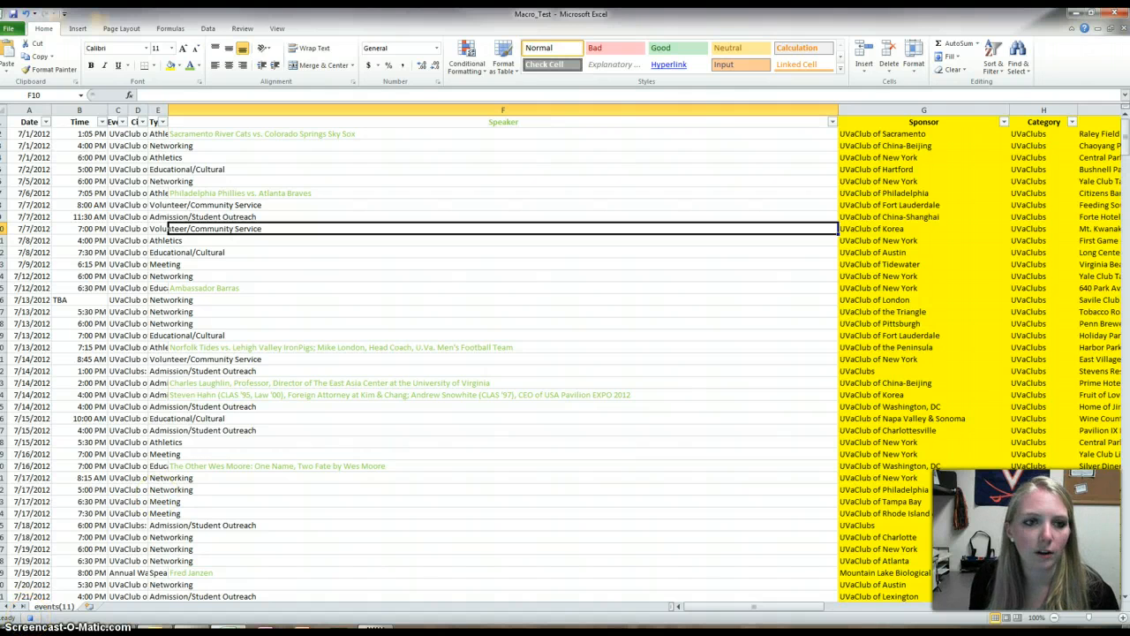
Step: Stop recording the macro
click(277, 28)
click(639, 66)
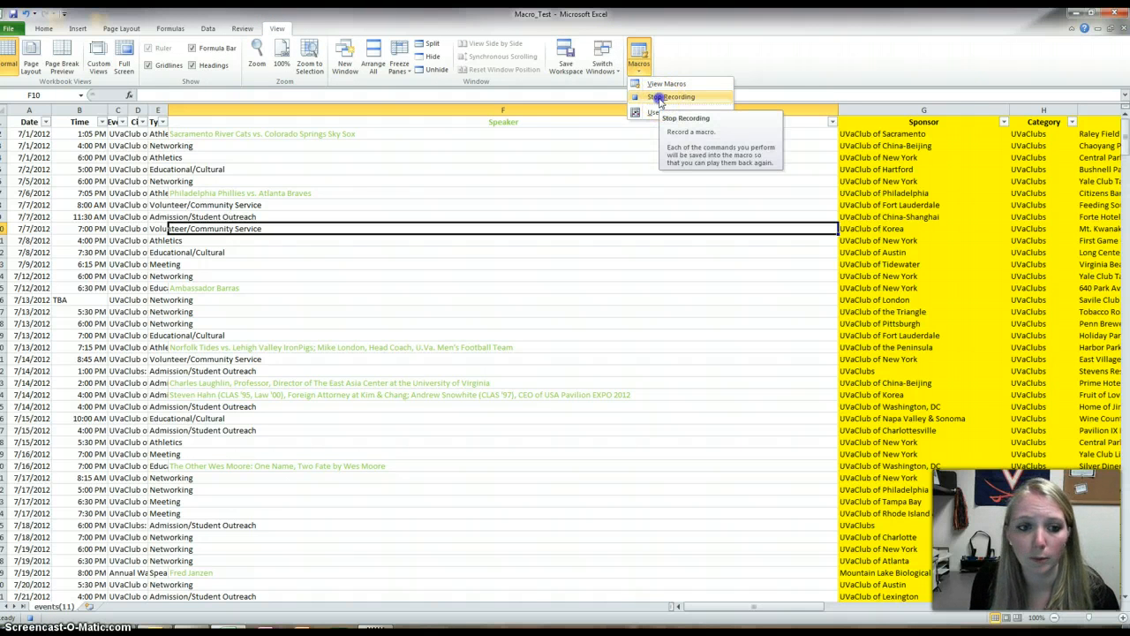
click(664, 97)
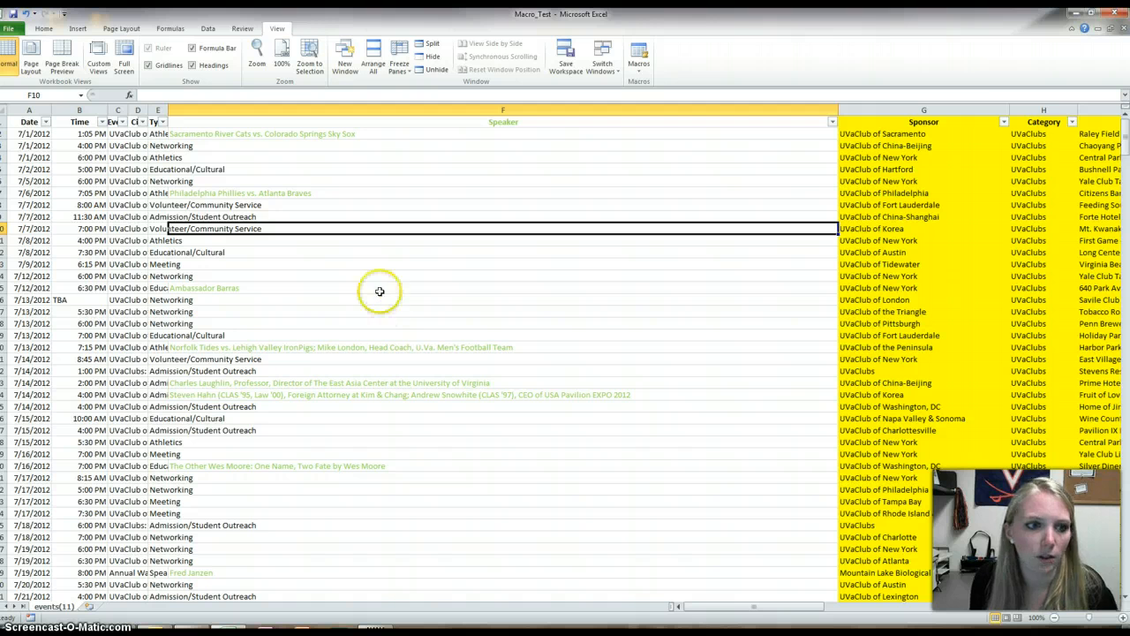
Step: Close the Macro_Test workbook without saving its changes and reopen it from the recent workbooks
click(423, 307)
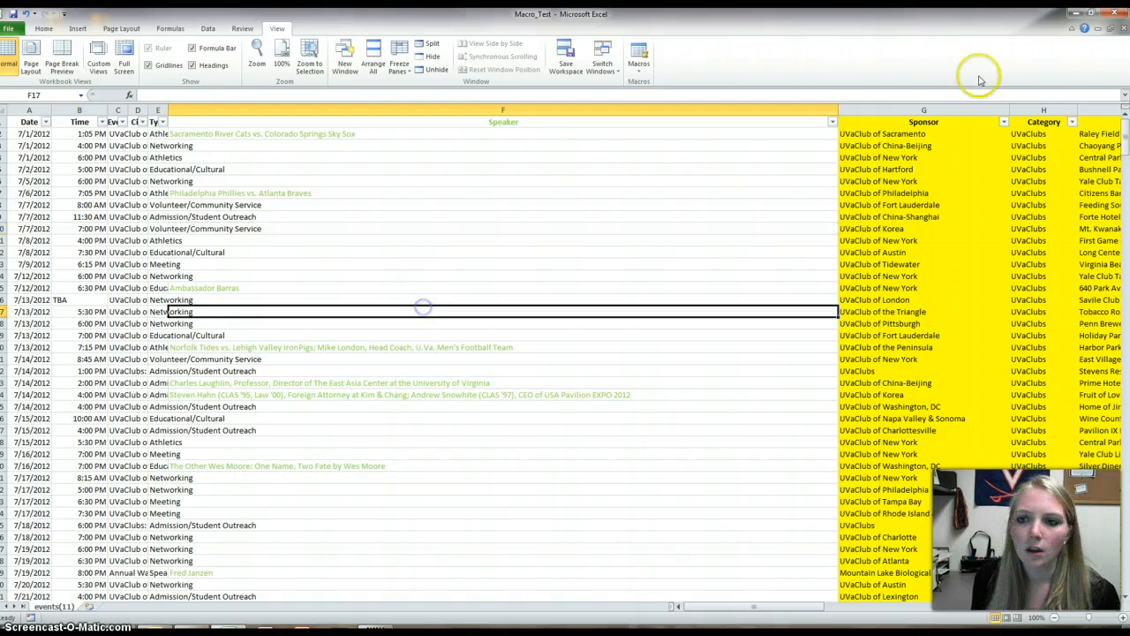
click(1124, 30)
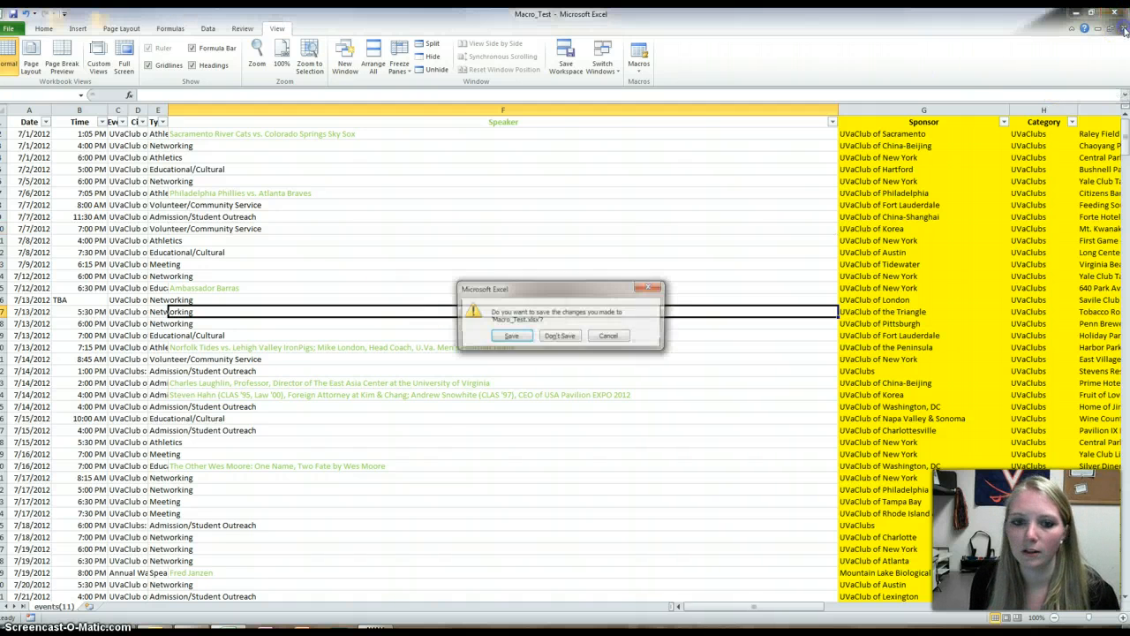
click(558, 337)
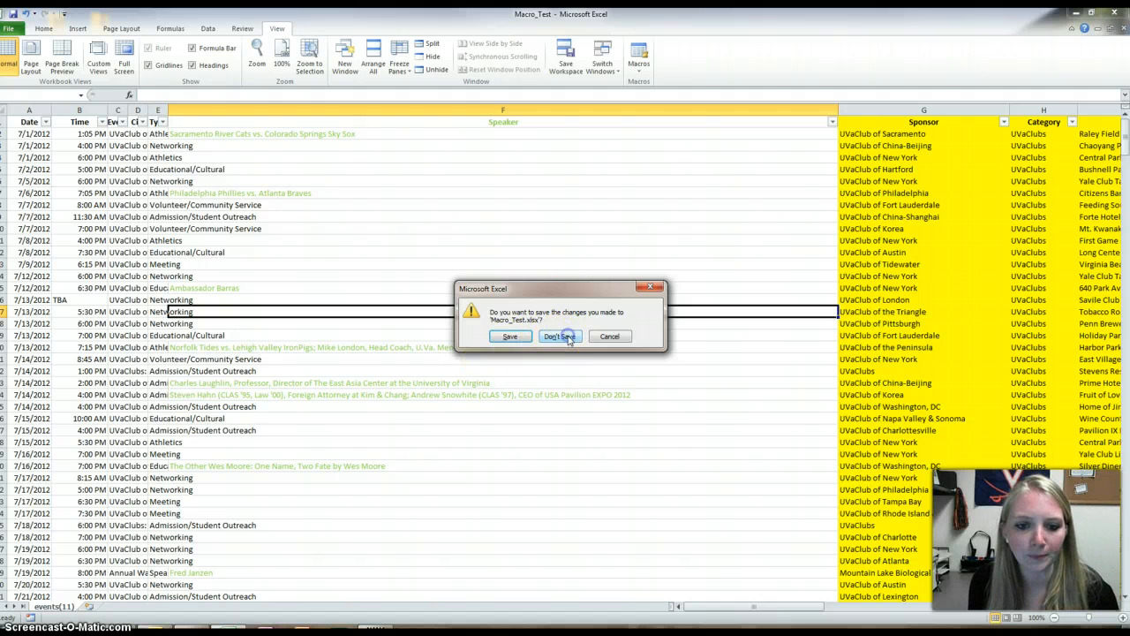
click(9, 28)
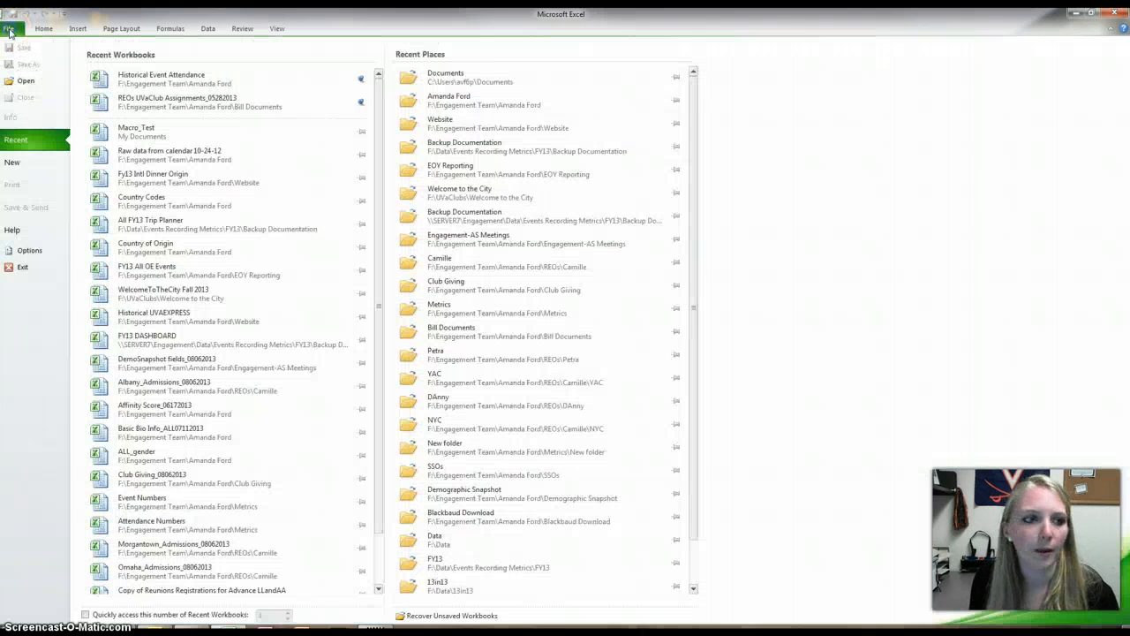
click(157, 132)
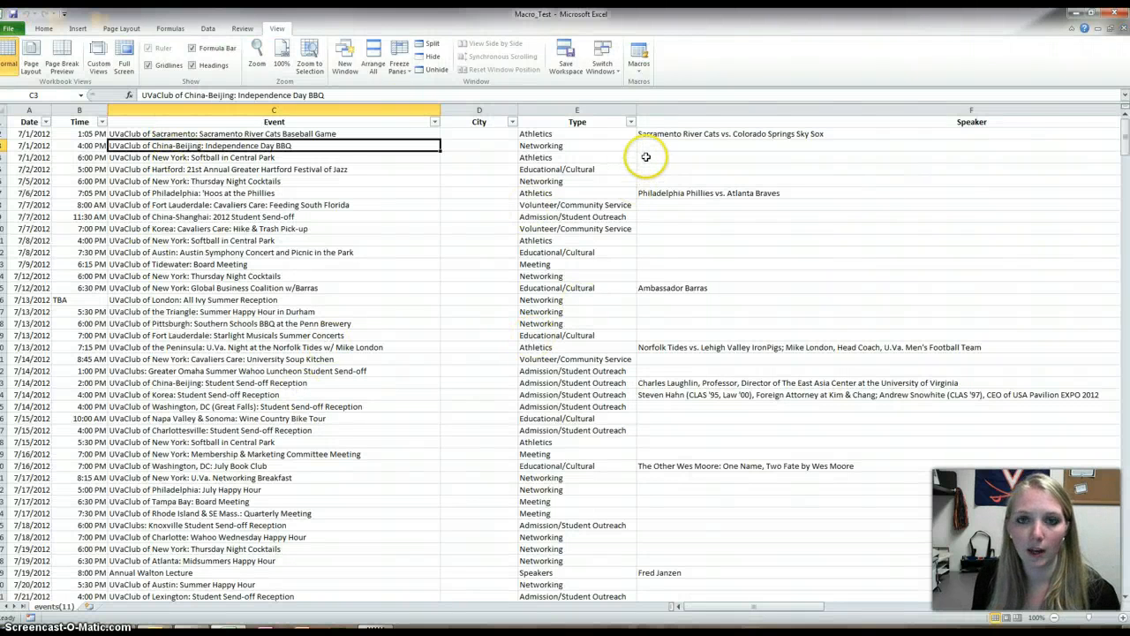
Step: Run the PERSONAL.XLSB!Test_Macro macro on the reopened worksheet and check the resulting columns
scroll(220, 13, up, 6)
click(276, 29)
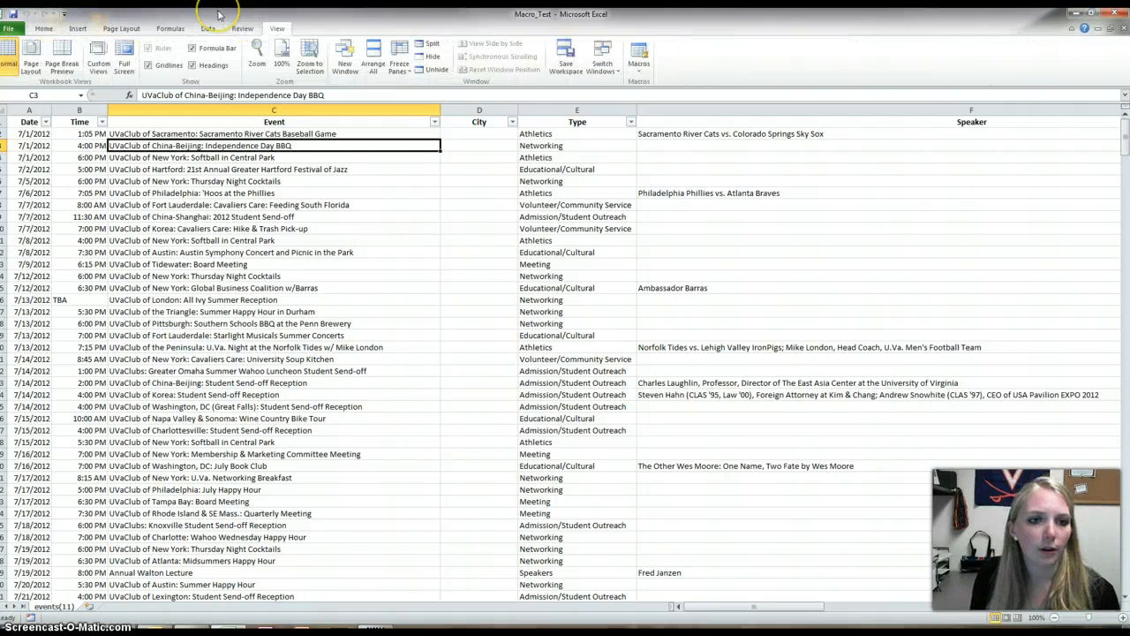
click(647, 75)
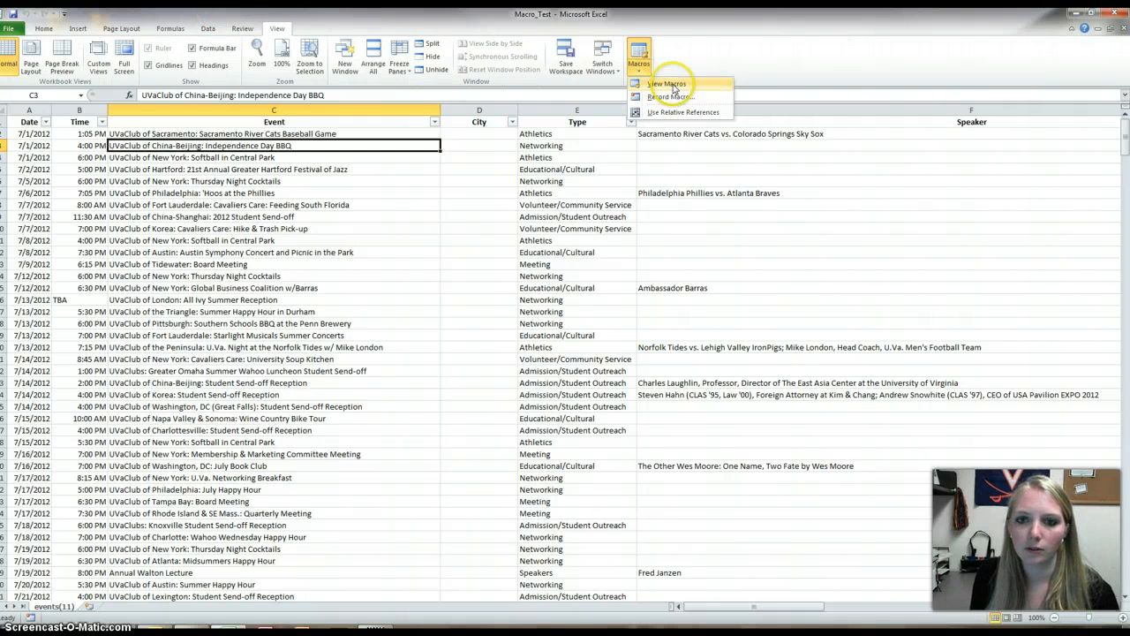
click(671, 88)
click(335, 228)
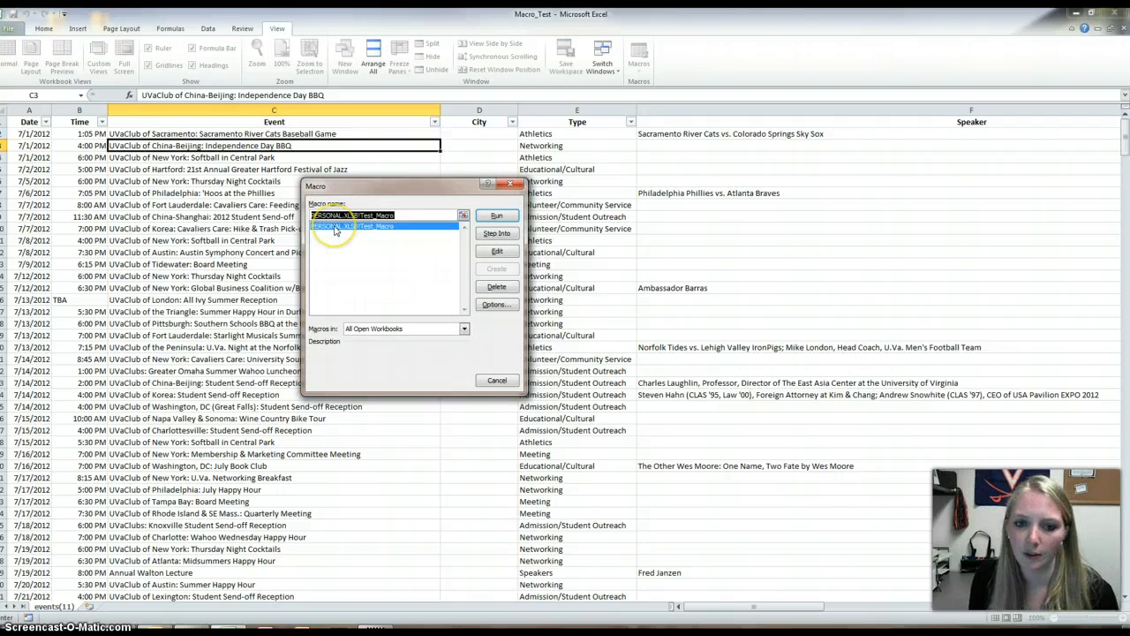
click(503, 219)
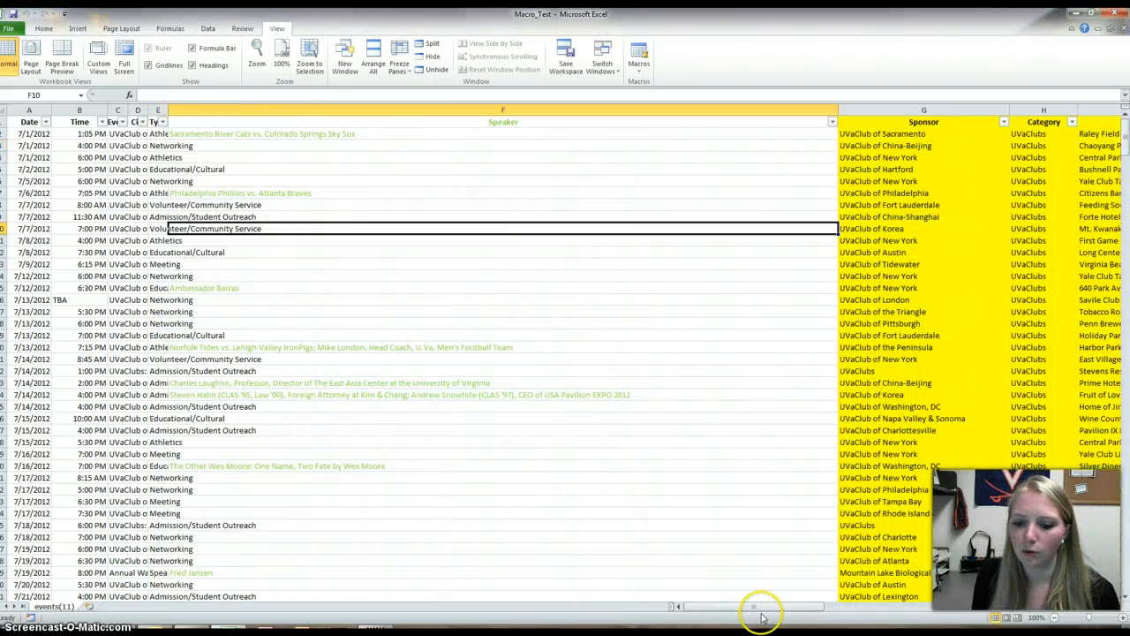
drag(762, 615, 724, 608)
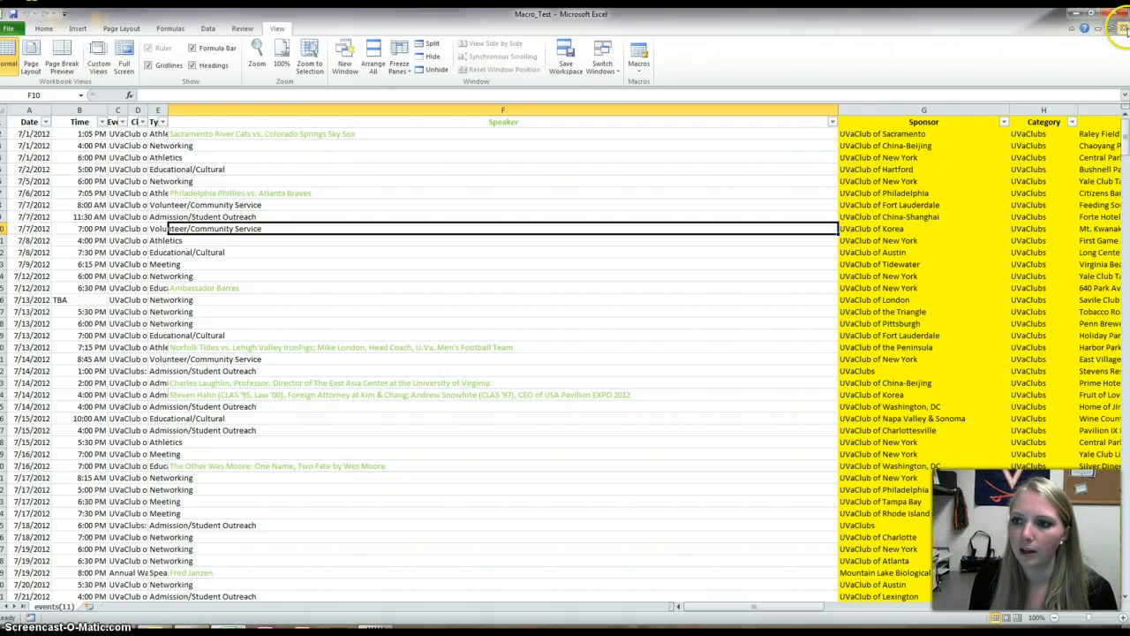
Step: Close the workbook and exit Excel, saving the changes to the Personal Macro Workbook
click(1123, 28)
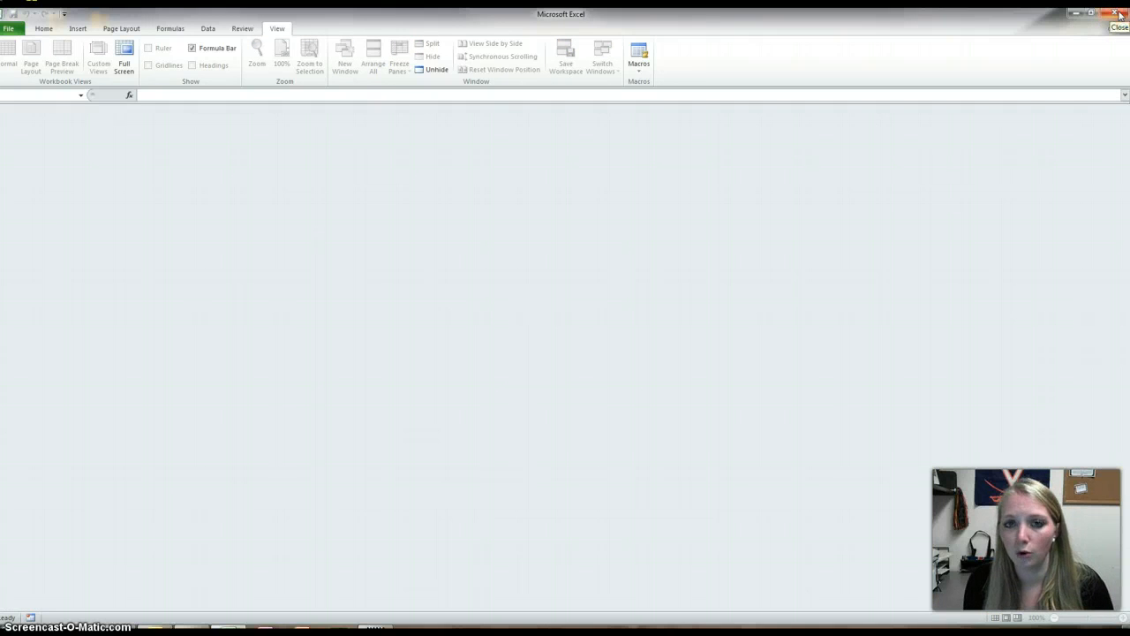
click(1116, 14)
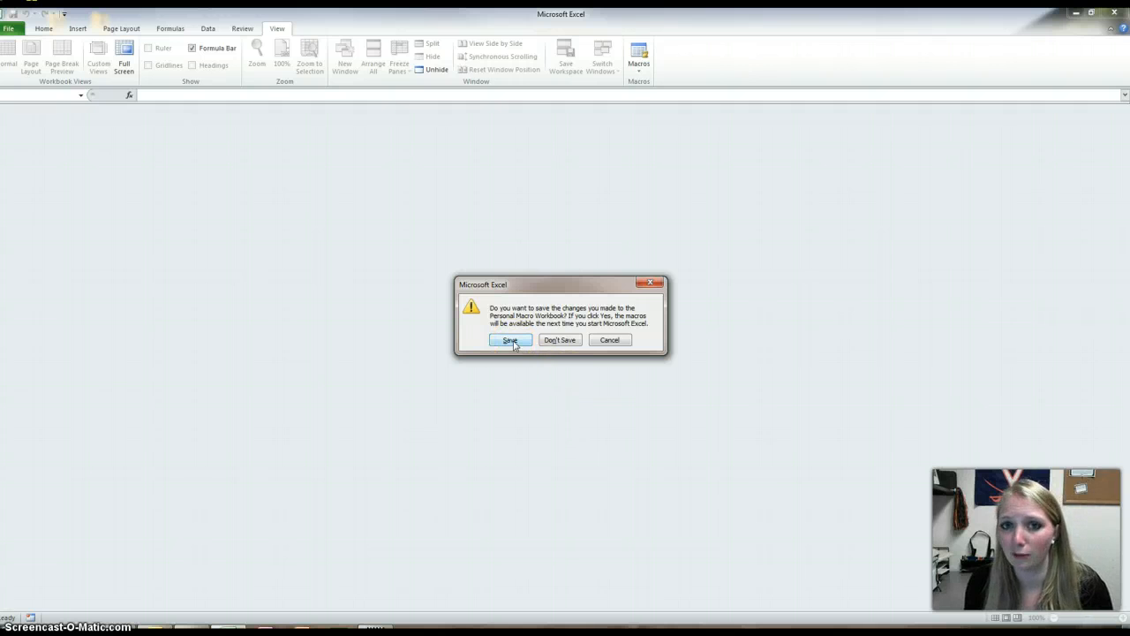
click(565, 342)
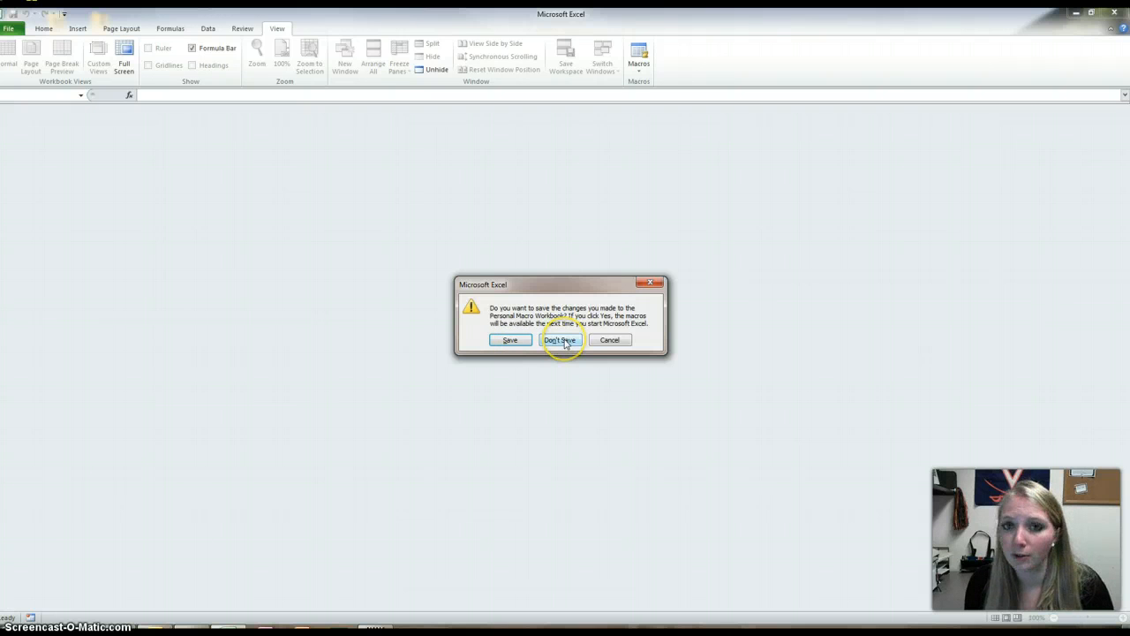
click(505, 343)
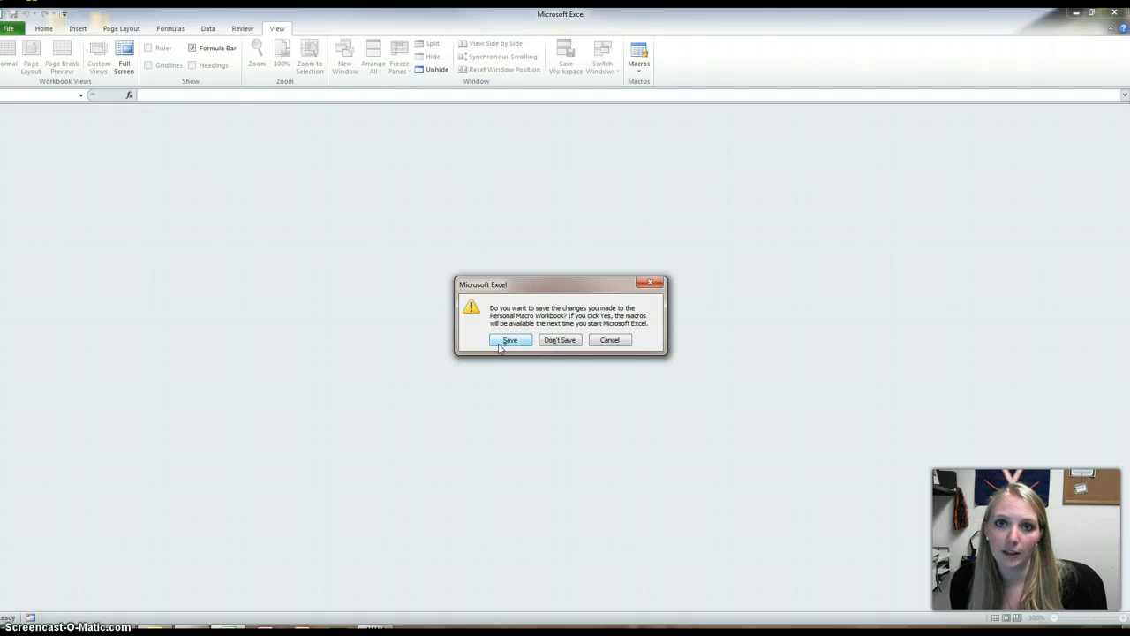
click(511, 348)
click(512, 343)
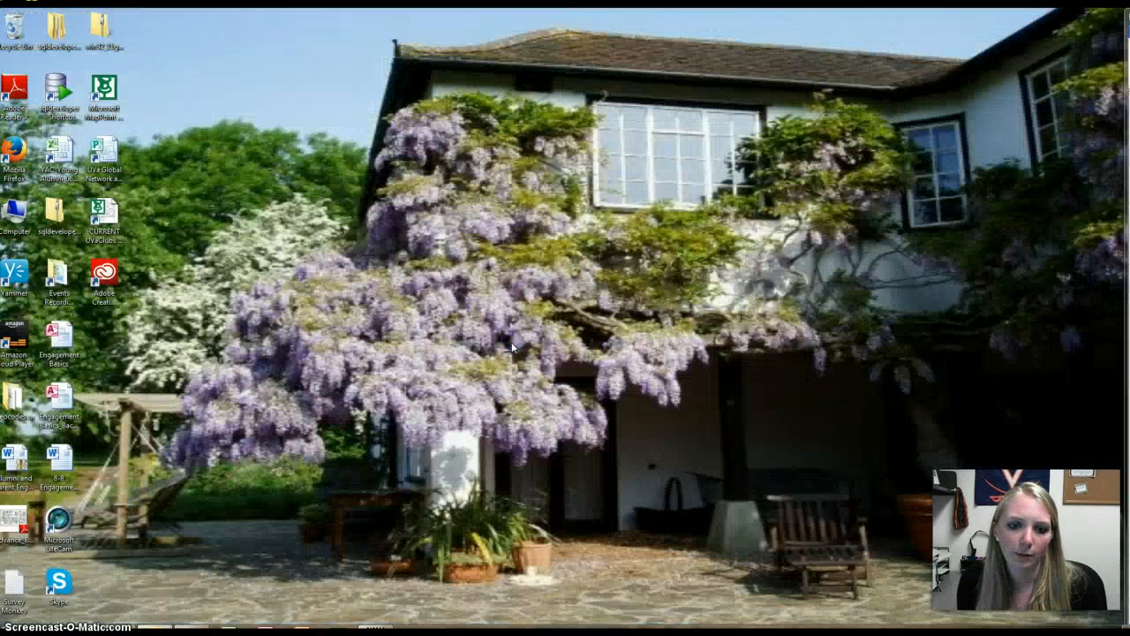